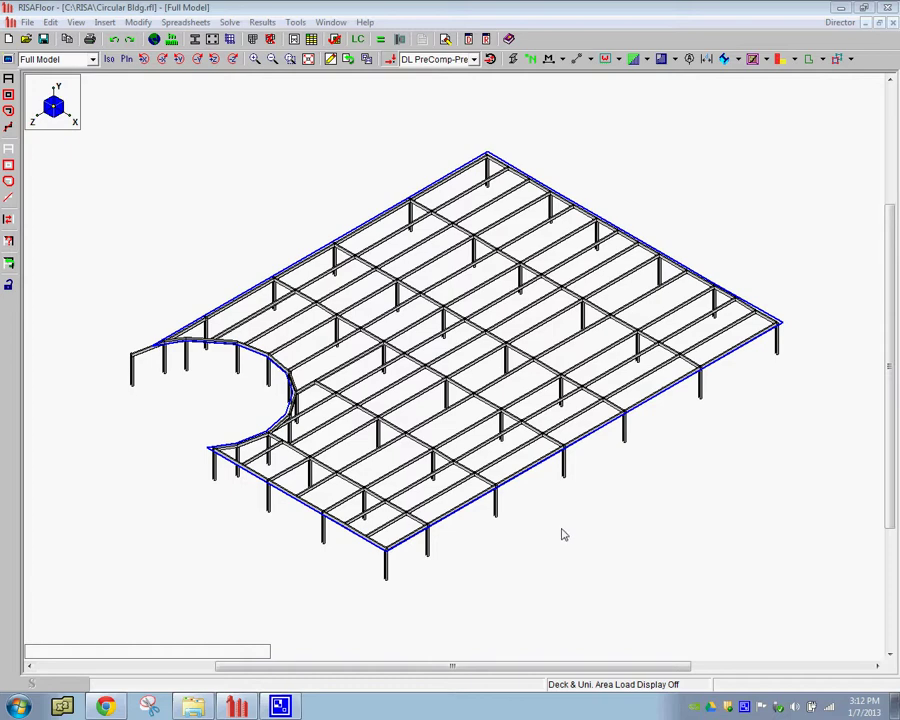
Show the top-down plan of '1: Floor Plan 1' with the drawing toolbar open.
{"action": "left_click", "coordinate": [126, 59]}
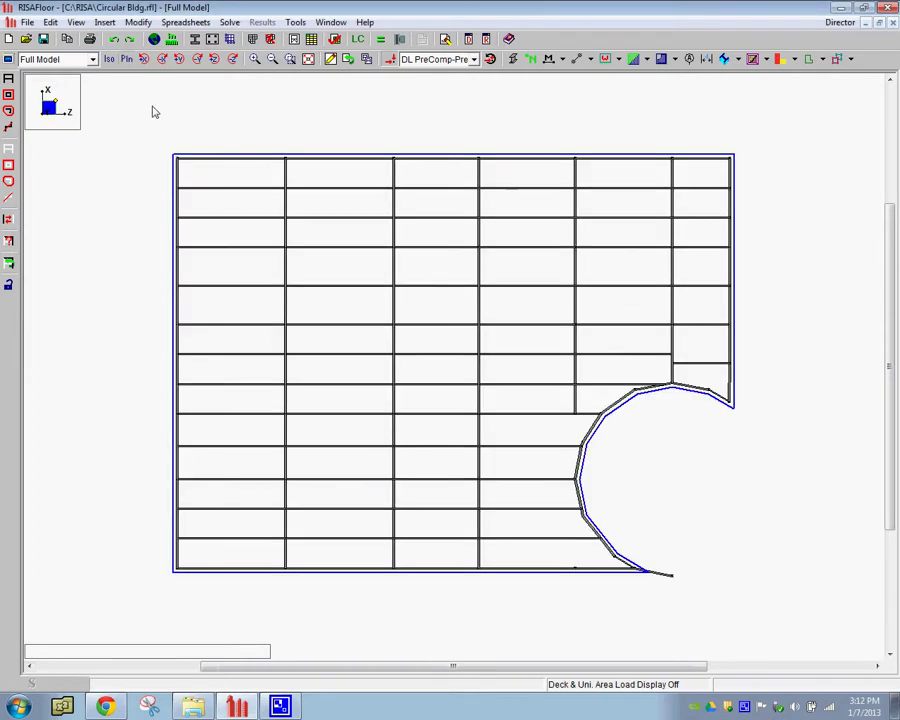
{"action": "left_click", "coordinate": [55, 59]}
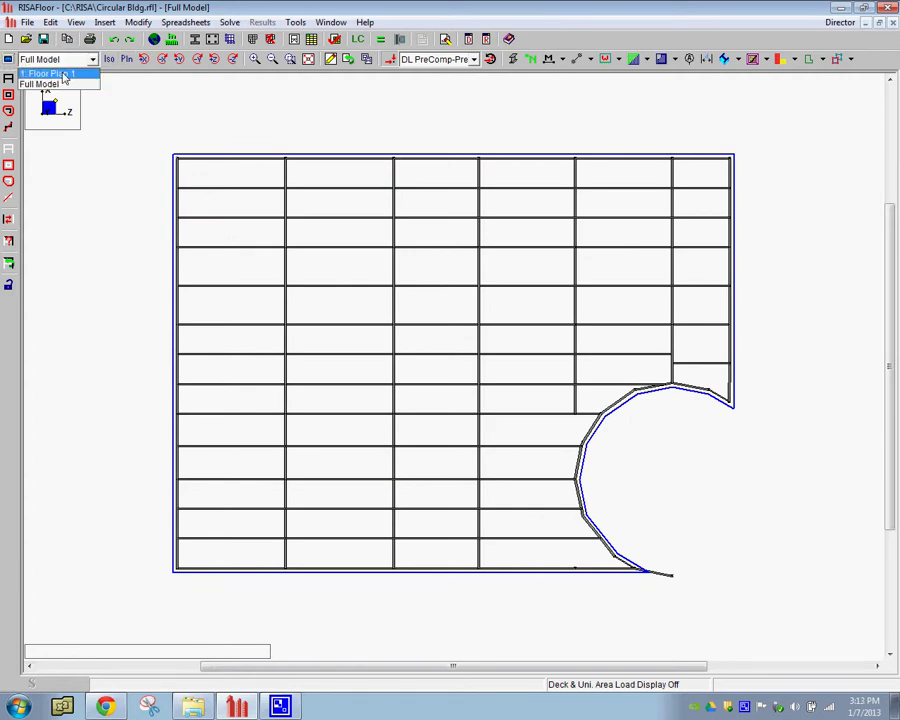
{"action": "left_click", "coordinate": [50, 74]}
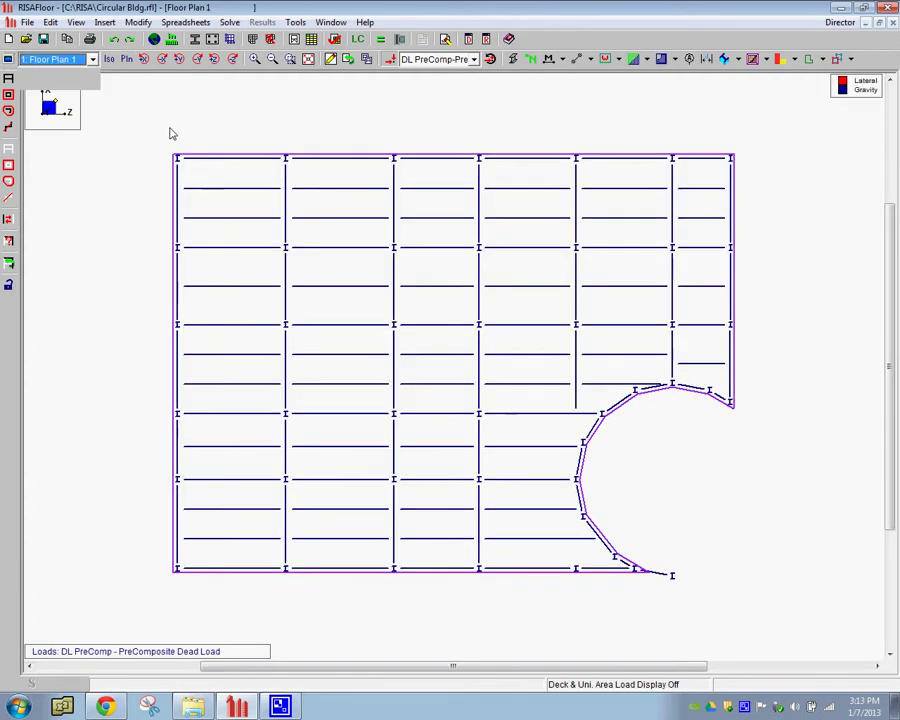
{"action": "left_click", "coordinate": [311, 59]}
{"action": "left_click", "coordinate": [312, 81]}
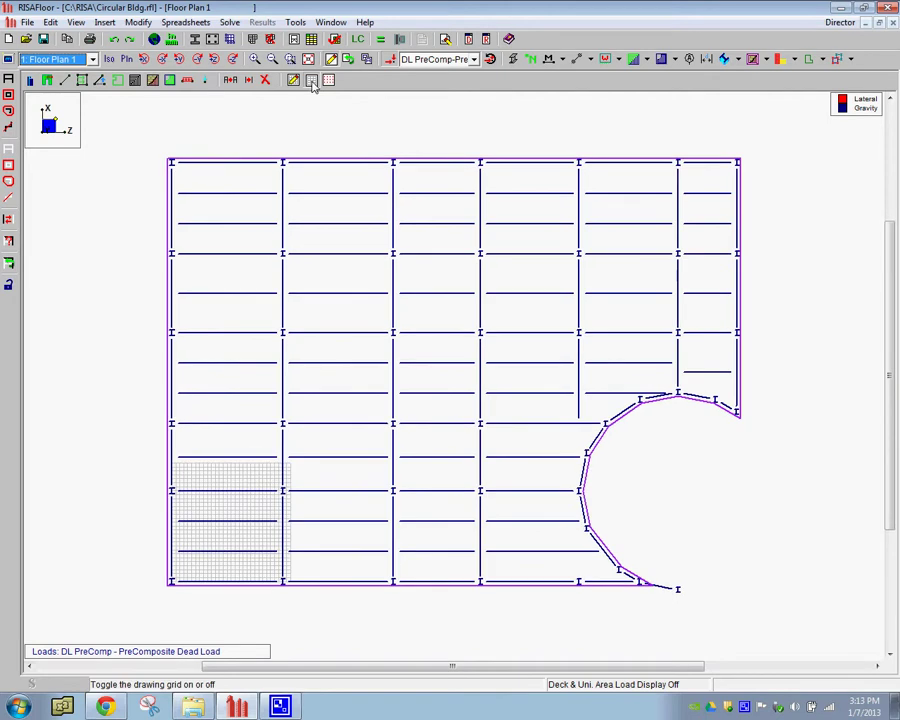
Create a new model with Floor Plan 1 at a 10 ft elevation.
{"action": "left_click", "coordinate": [8, 38]}
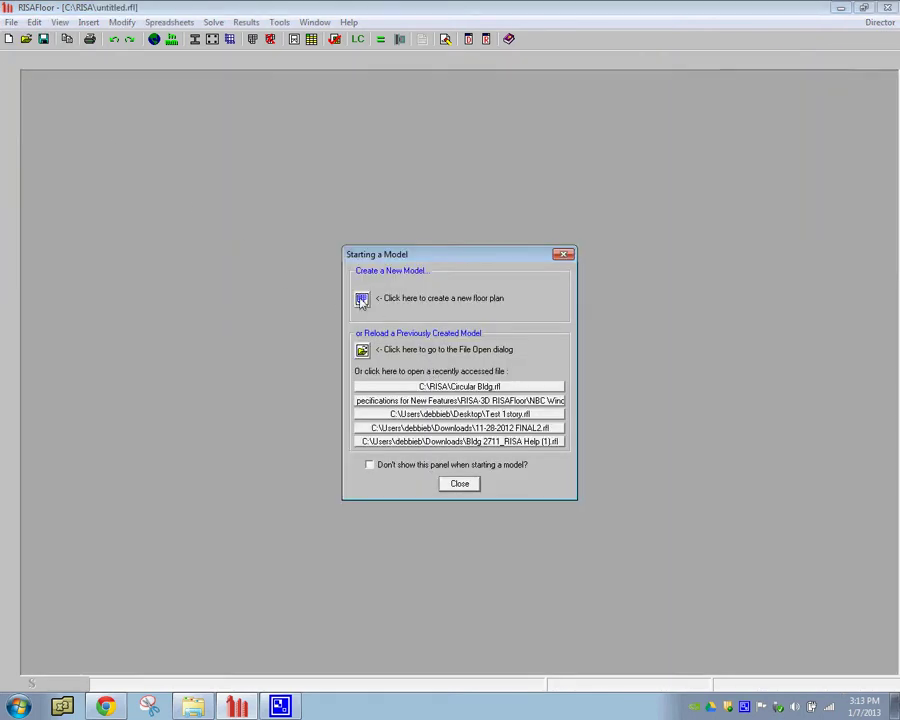
{"action": "left_click", "coordinate": [362, 298]}
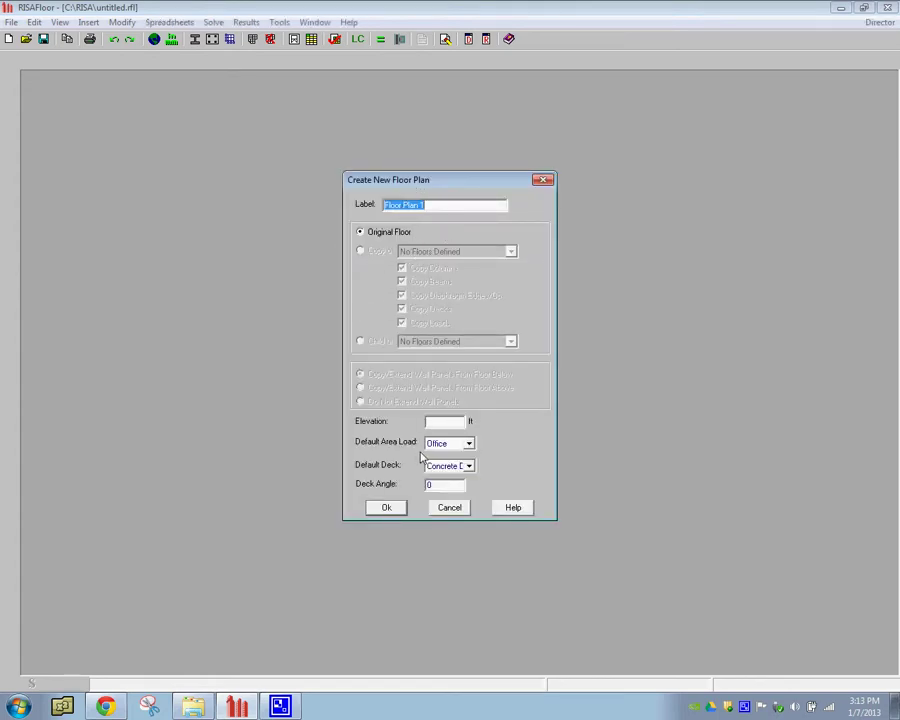
{"action": "left_click", "coordinate": [445, 423]}
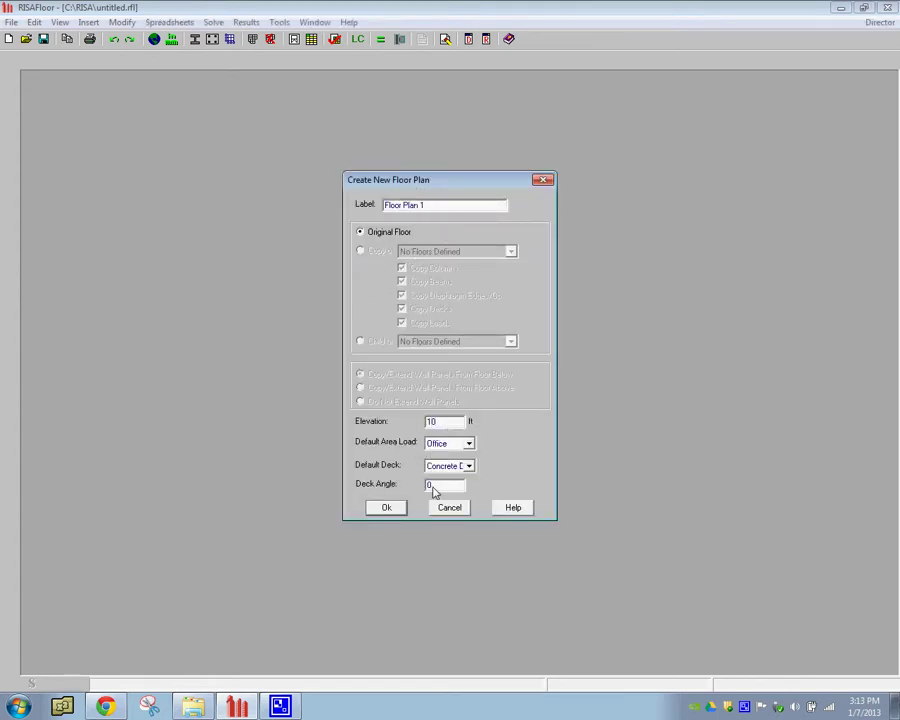
{"action": "left_click", "coordinate": [392, 509]}
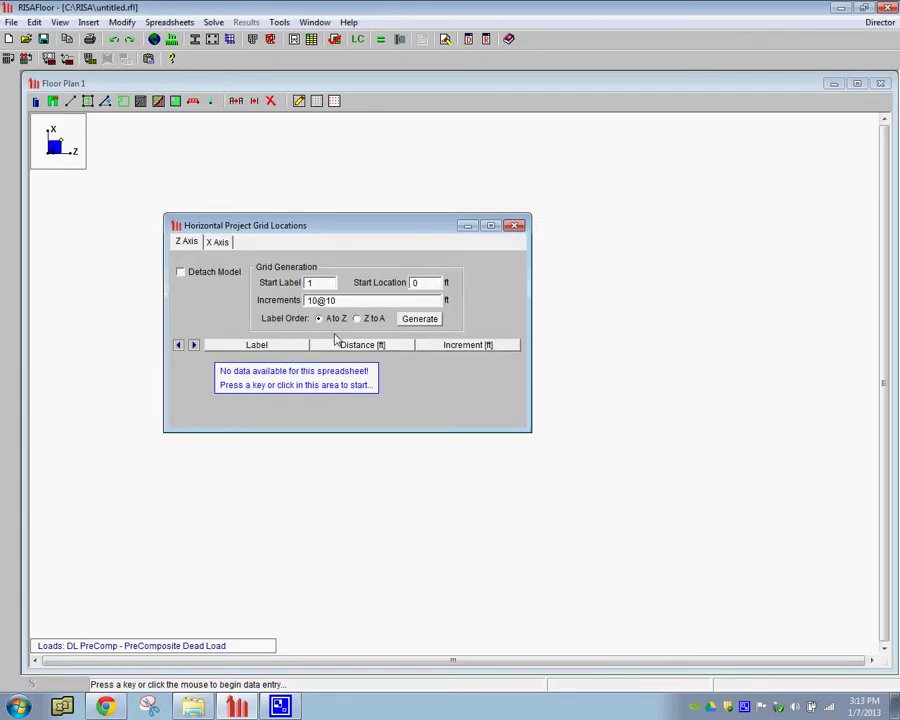
{"action": "left_click_drag", "start_coordinate": [323, 233], "coordinate": [243, 131]}
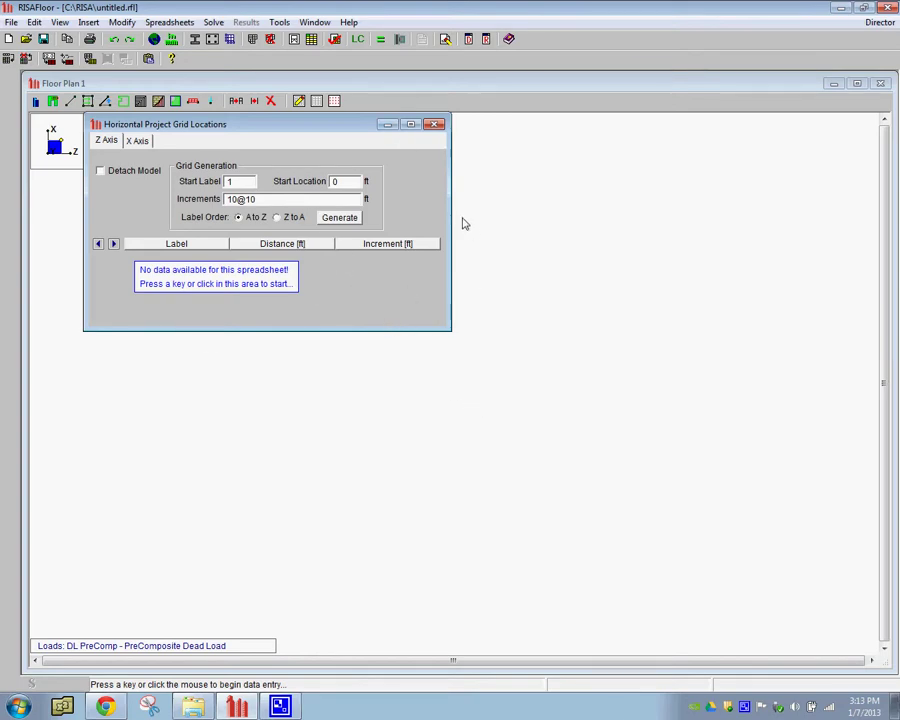
Close the project grid locations window and open the Drawing Grids Import DXF options.
{"action": "left_click", "coordinate": [434, 125]}
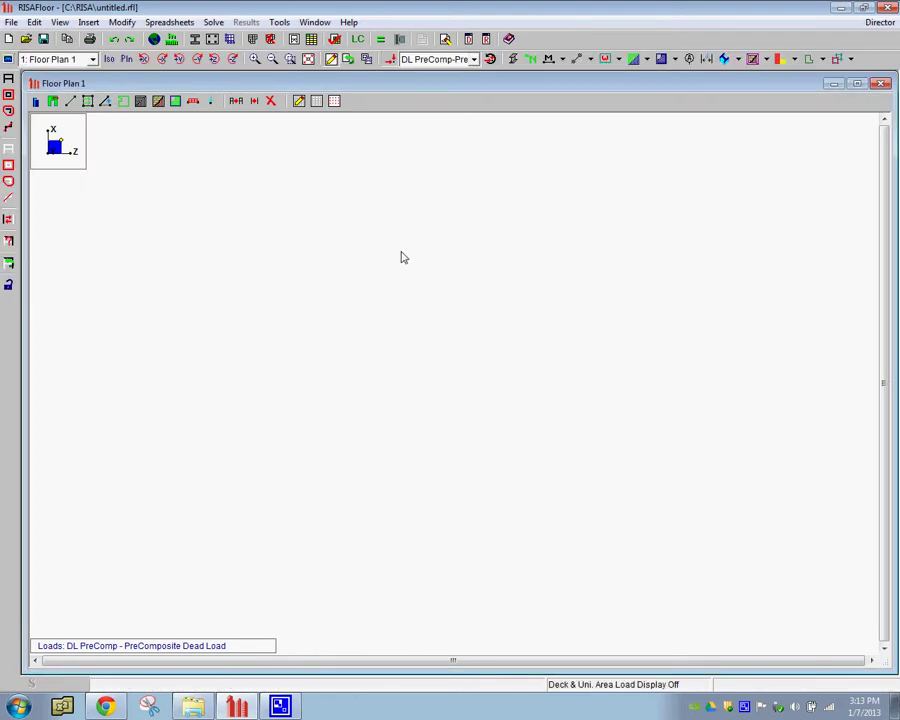
{"action": "left_click", "coordinate": [298, 101]}
{"action": "mouse_move", "coordinate": [276, 107]}
{"action": "left_mouse_down"}
{"action": "mouse_move", "coordinate": [372, 172]}
{"action": "mouse_move", "coordinate": [311, 204]}
{"action": "left_mouse_up"}
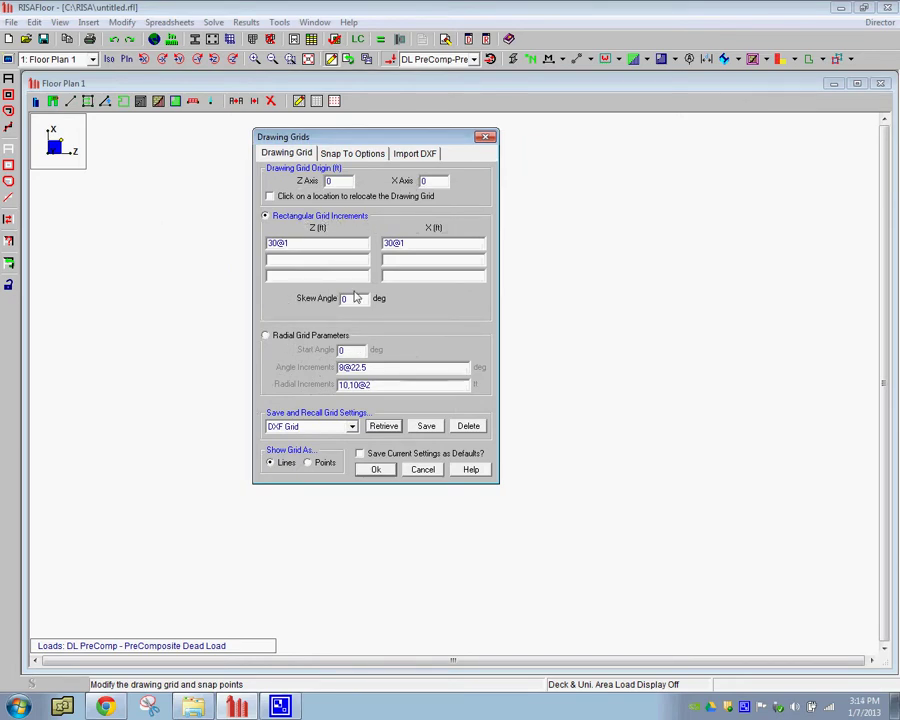
{"action": "left_click", "coordinate": [425, 157]}
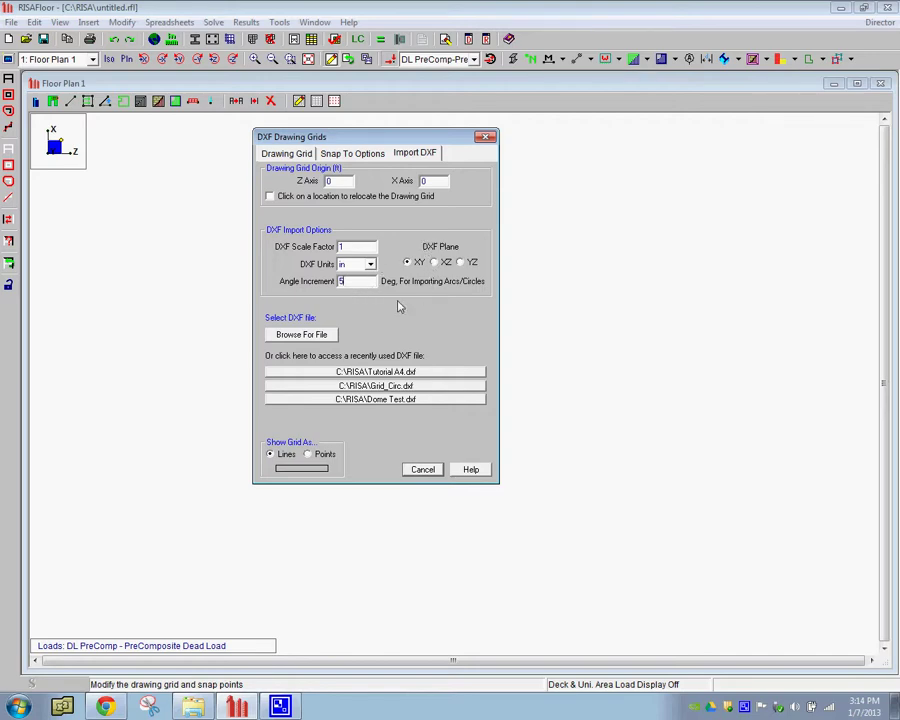
Browse to and open Tutorial A4.dxf as the drawing grid file.
{"action": "left_click", "coordinate": [300, 336]}
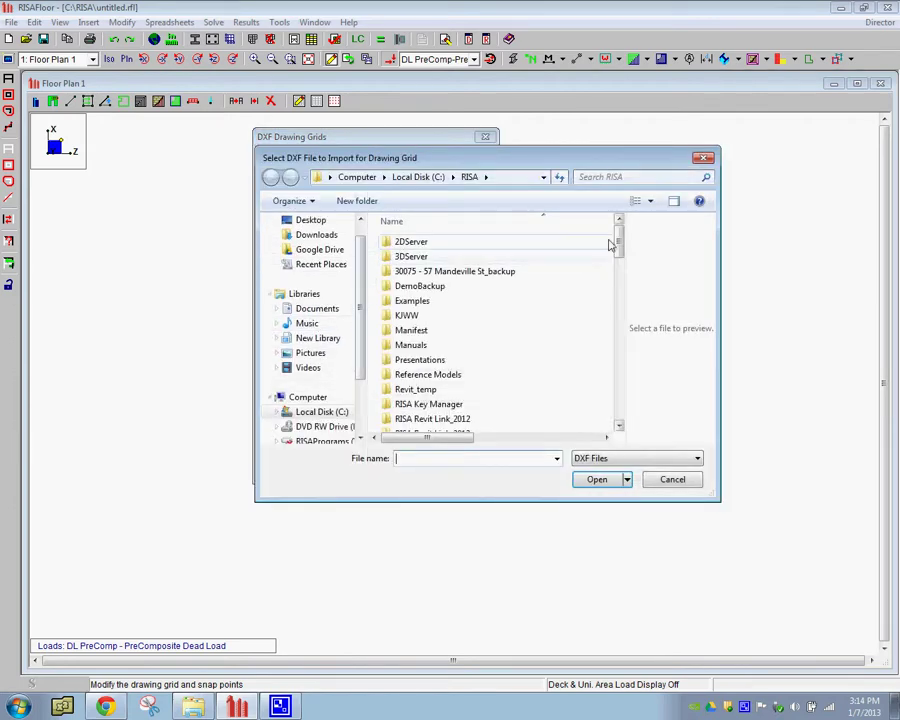
{"action": "left_click_drag", "start_coordinate": [619, 242], "coordinate": [618, 402]}
{"action": "left_click", "coordinate": [468, 365]}
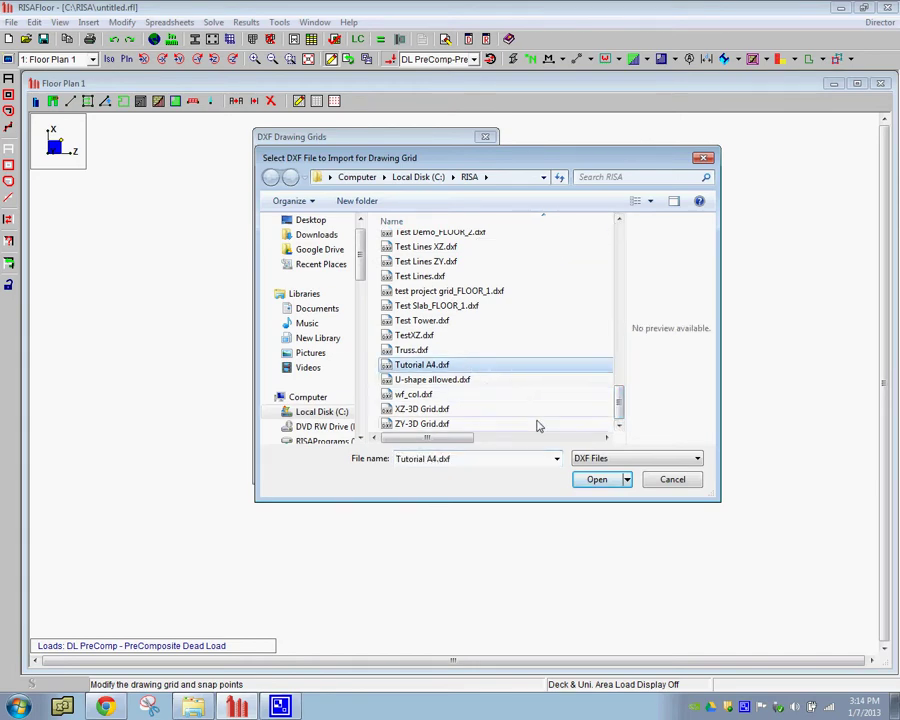
{"action": "left_click", "coordinate": [600, 484]}
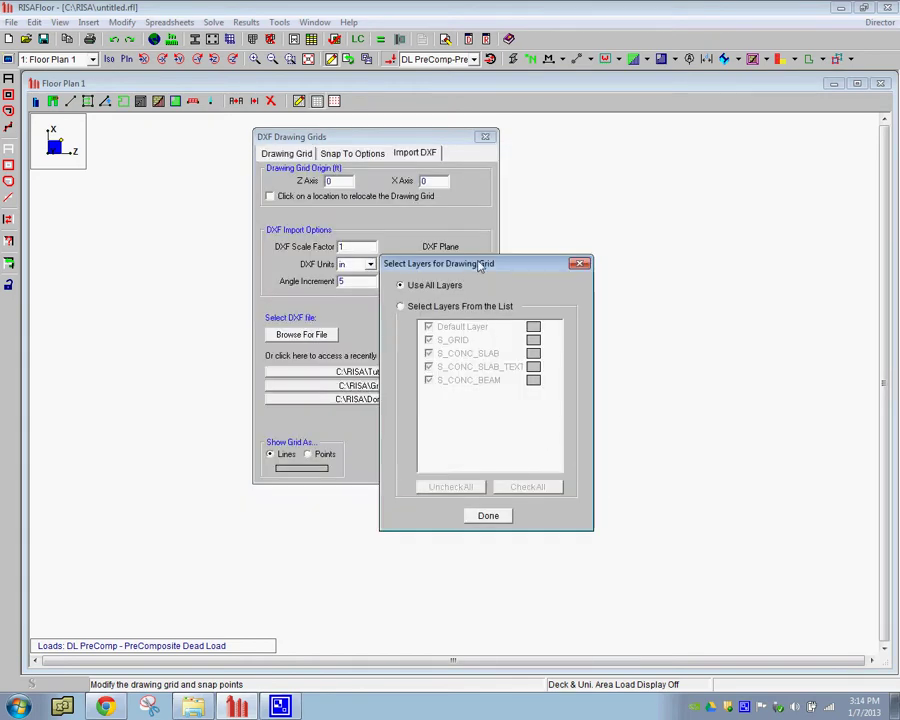
Import the selected S_GRID layer with a chosen colour as the background grid.
{"action": "left_click_drag", "start_coordinate": [476, 263], "coordinate": [508, 212]}
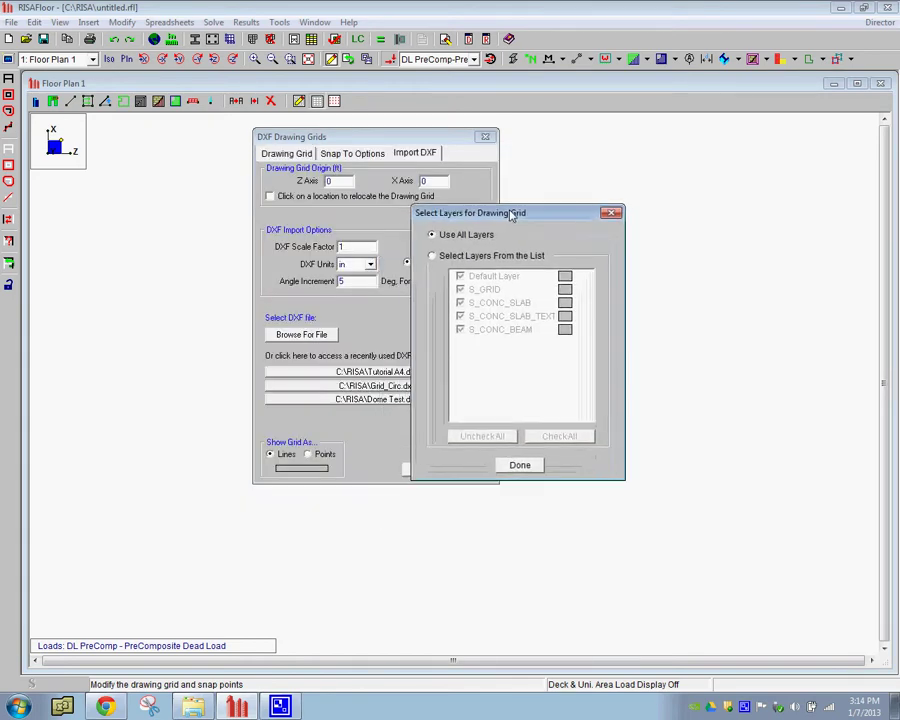
{"action": "left_click", "coordinate": [477, 258]}
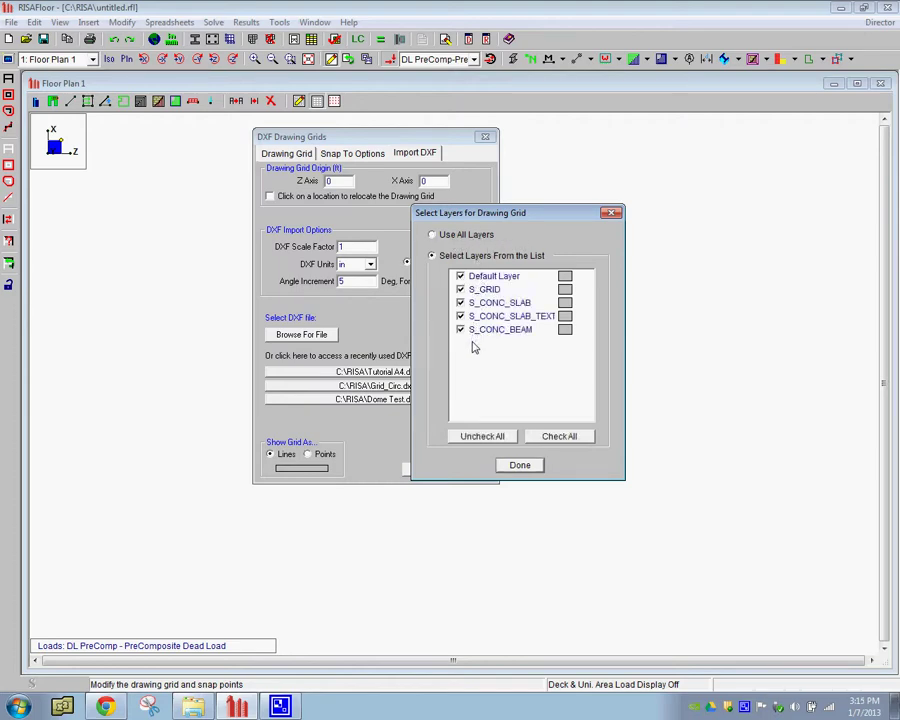
{"action": "left_click", "coordinate": [461, 289]}
{"action": "left_click", "coordinate": [565, 289]}
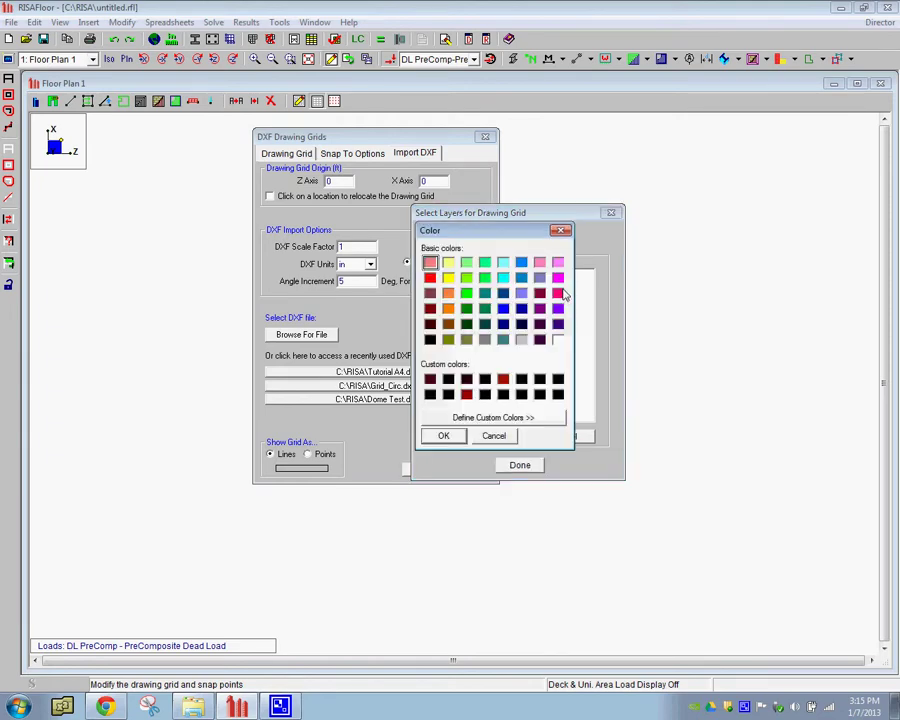
{"action": "left_click_drag", "start_coordinate": [501, 240], "coordinate": [676, 237]}
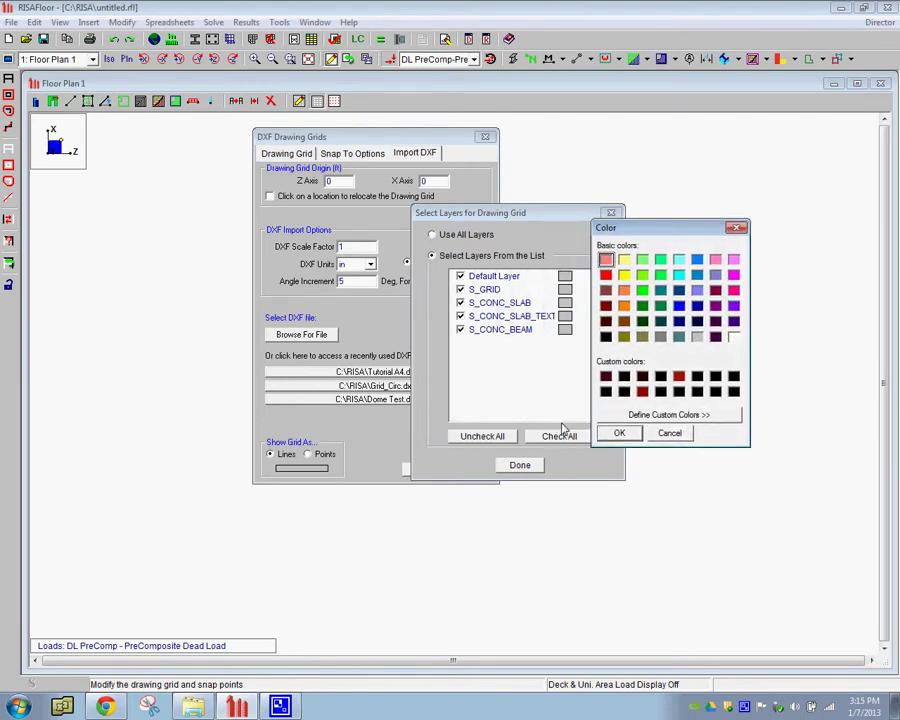
{"action": "left_click", "coordinate": [620, 433]}
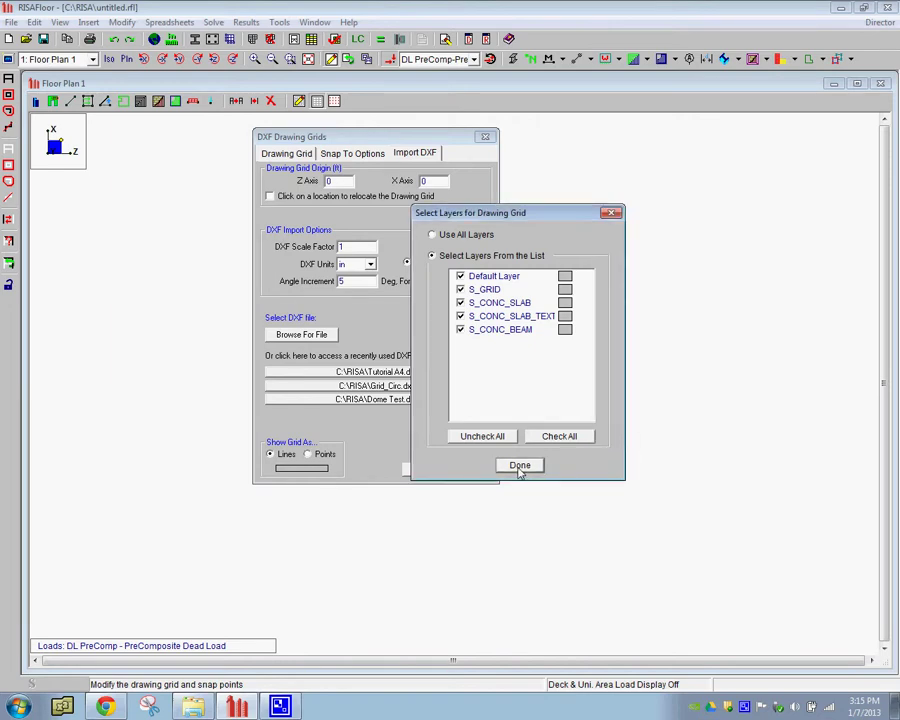
{"action": "left_click", "coordinate": [519, 465]}
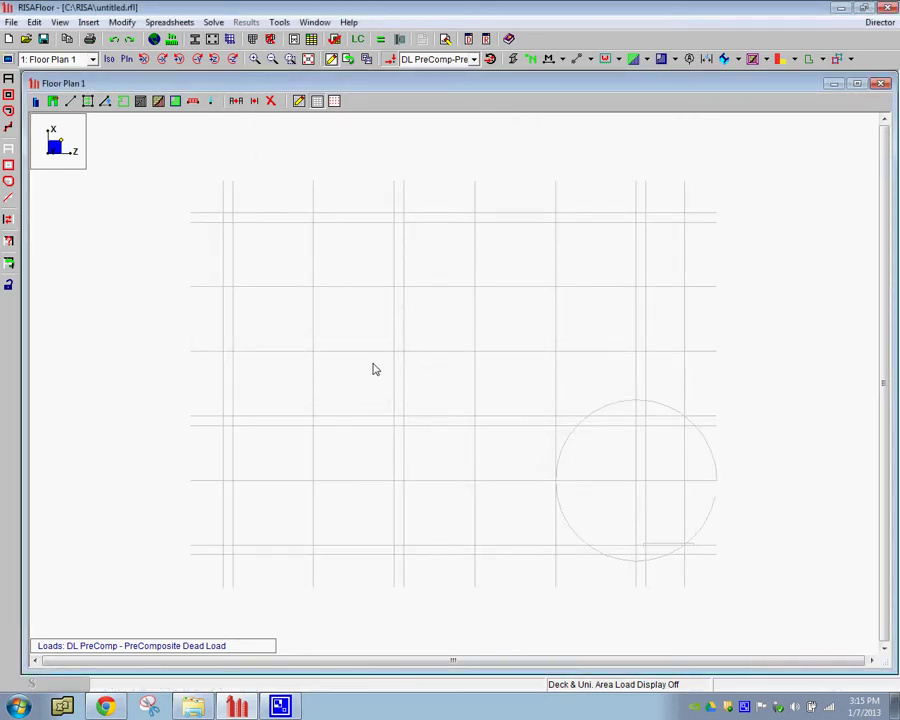
{"action": "scroll", "coordinate": [374, 367], "scroll_direction": "down", "scroll_amount": 1}
{"action": "scroll", "coordinate": [368, 468], "scroll_direction": "up", "scroll_amount": 2}
{"action": "scroll", "coordinate": [408, 537], "scroll_direction": "down", "scroll_amount": 1}
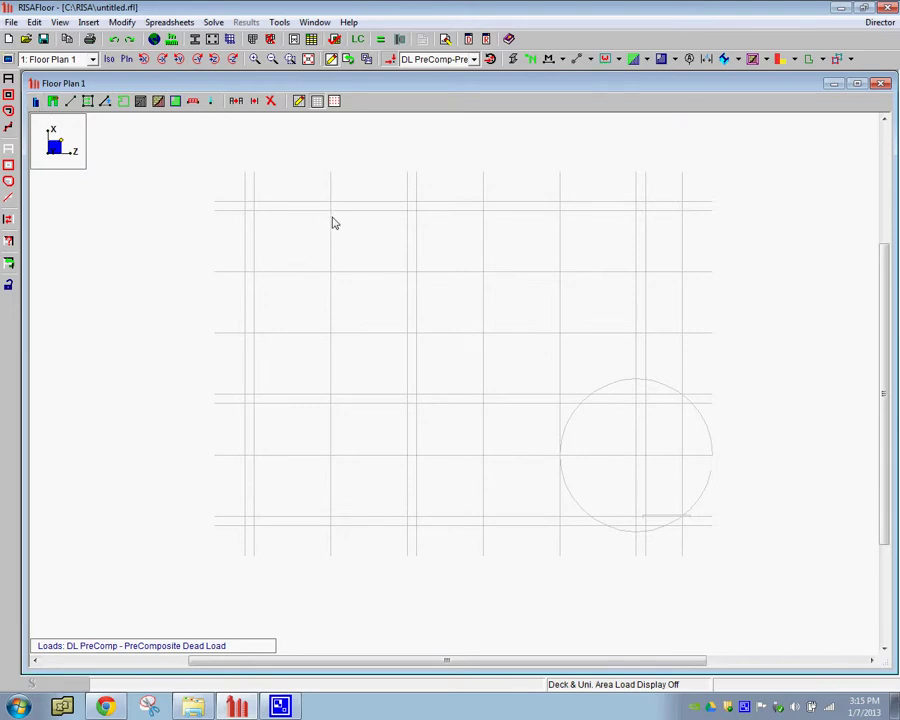
Start hot-rolled A36 wide-flange columns and place them along the top grid row.
{"action": "left_click", "coordinate": [33, 101]}
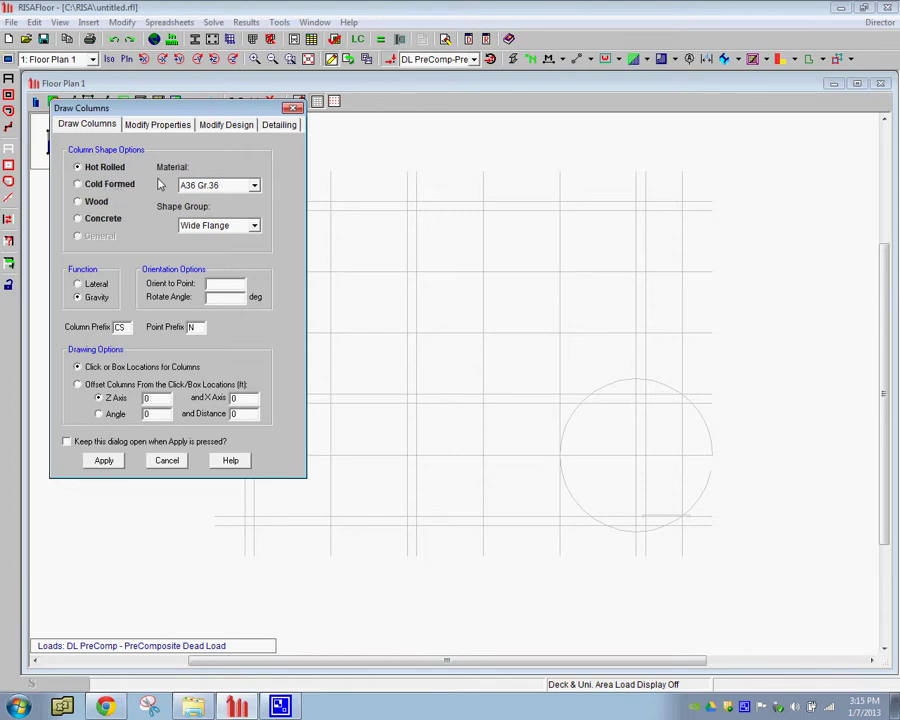
{"action": "left_click", "coordinate": [104, 461]}
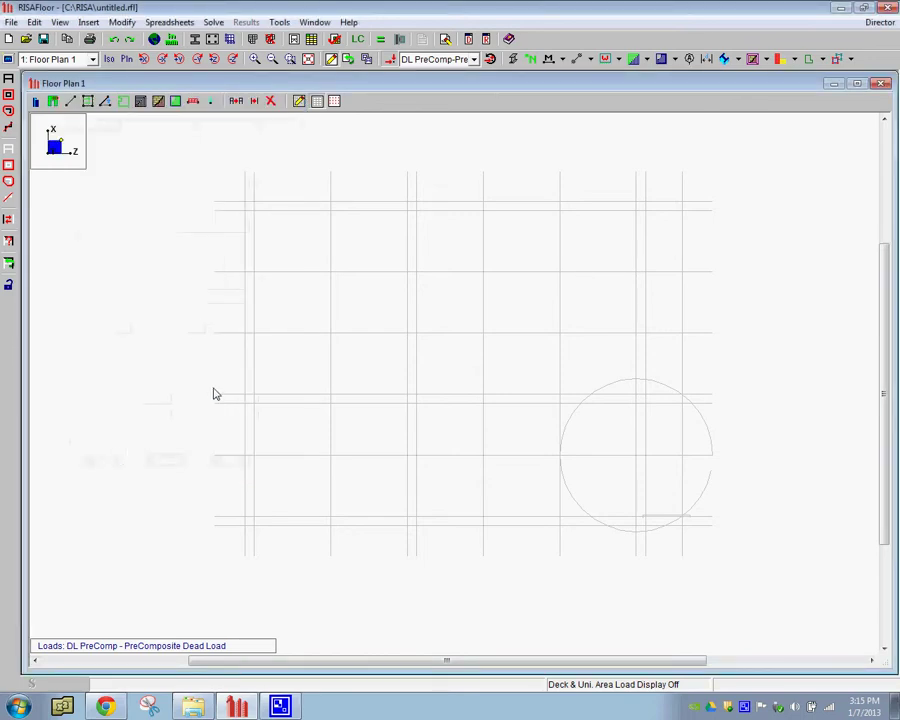
{"action": "left_click", "coordinate": [330, 205]}
{"action": "left_click_drag", "start_coordinate": [233, 196], "coordinate": [689, 213]}
Place more columns on the second grid row and upper-left intersections.
{"action": "left_click_drag", "start_coordinate": [245, 200], "coordinate": [717, 253]}
{"action": "scroll", "coordinate": [297, 232], "scroll_direction": "up", "scroll_amount": 1}
{"action": "left_click_drag", "start_coordinate": [193, 285], "coordinate": [592, 385]}
{"action": "scroll", "coordinate": [372, 333], "scroll_direction": "down", "scroll_amount": 2}
{"action": "left_click_drag", "start_coordinate": [263, 236], "coordinate": [281, 251]}
{"action": "left_click_drag", "start_coordinate": [434, 237], "coordinate": [476, 275]}
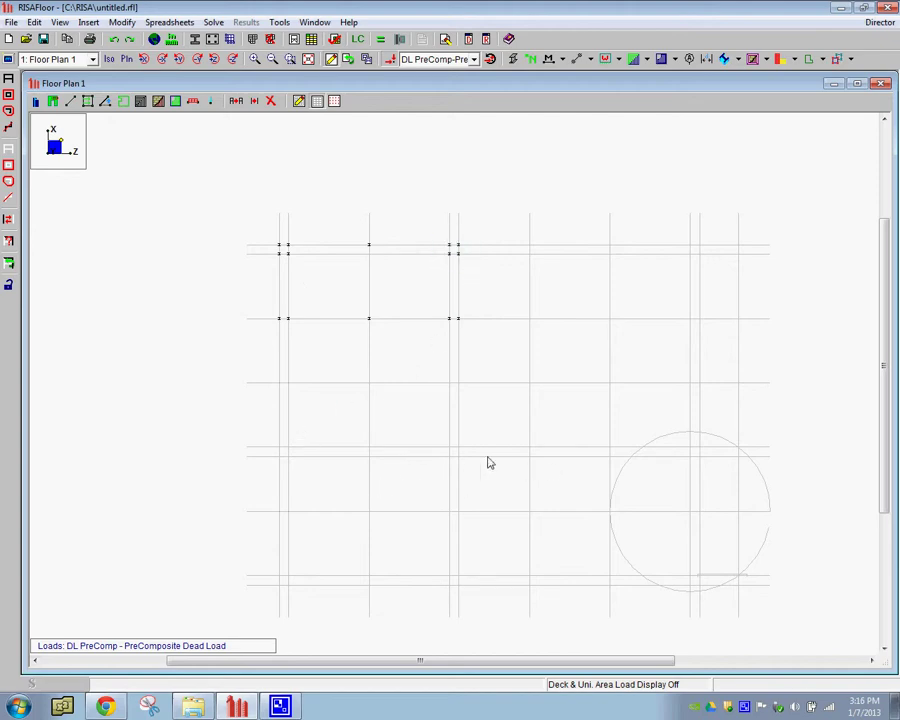
Place three columns at consecutive intersections along a lower grid line.
{"action": "left_click", "coordinate": [610, 458]}
{"action": "left_click", "coordinate": [529, 456]}
{"action": "left_click", "coordinate": [458, 456]}
{"action": "scroll", "coordinate": [604, 484], "scroll_direction": "down", "scroll_amount": 1}
{"action": "scroll", "coordinate": [560, 466], "scroll_direction": "up", "scroll_amount": 3}
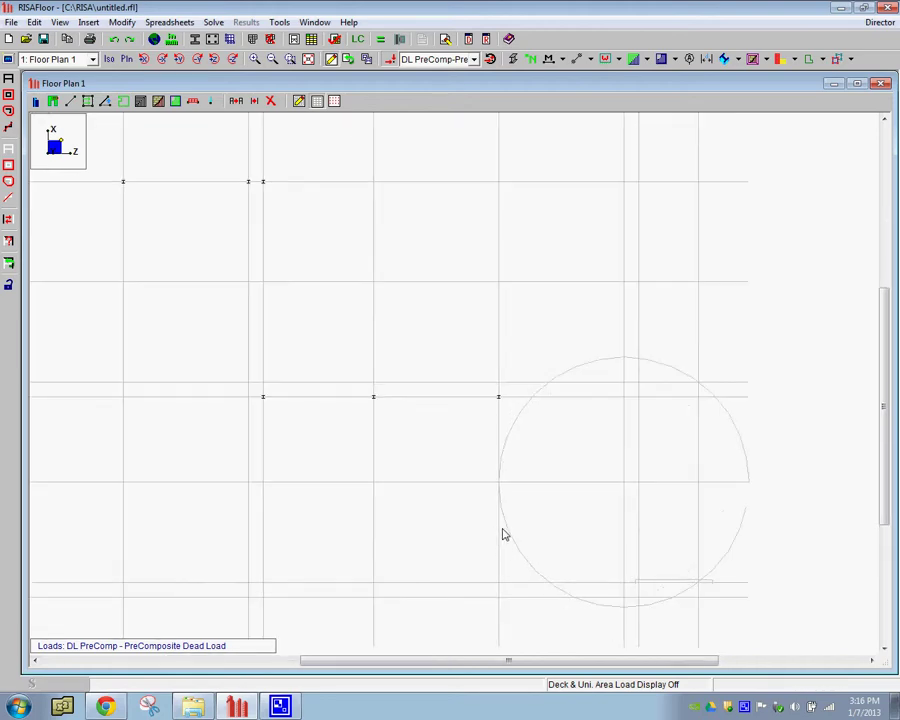
{"action": "scroll", "coordinate": [504, 530], "scroll_direction": "up", "scroll_amount": 2}
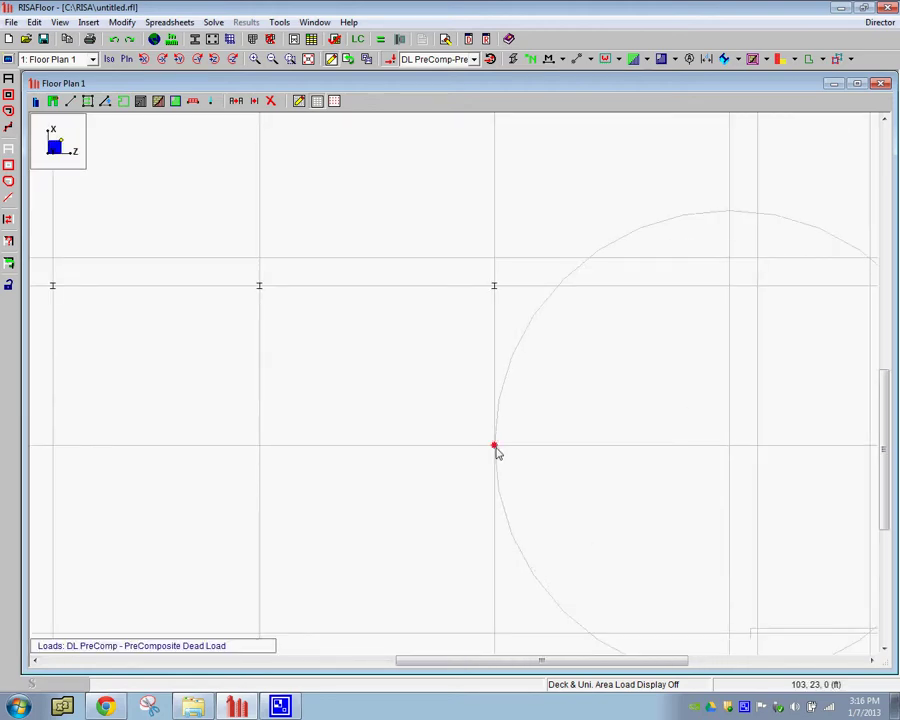
Place seven columns at points along the circular arc, from its leftmost point to near its top.
{"action": "left_click", "coordinate": [511, 355]}
{"action": "left_click", "coordinate": [533, 314]}
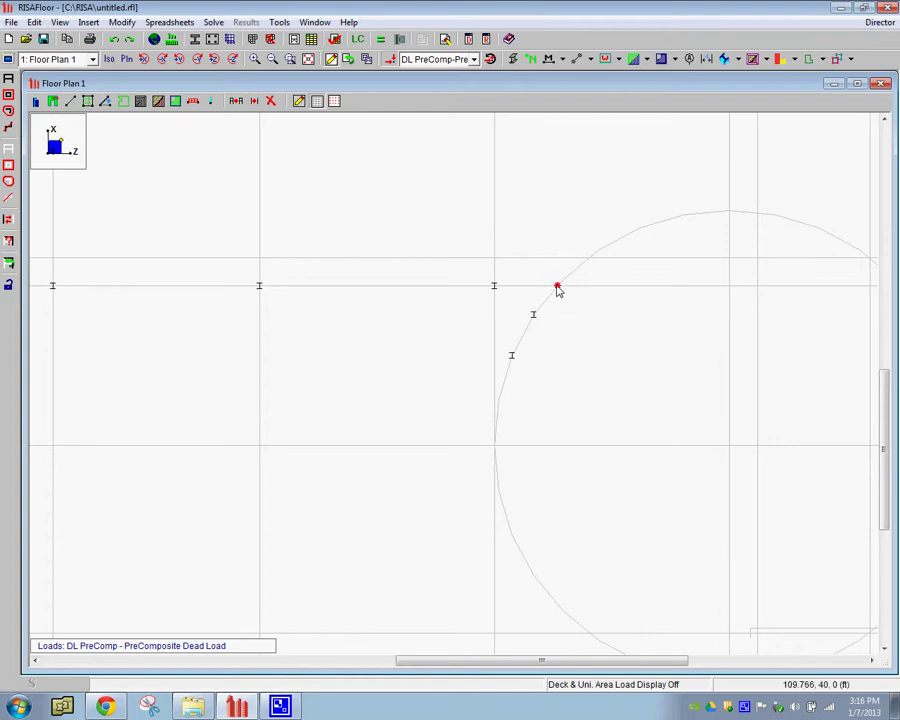
{"action": "left_click", "coordinate": [557, 286]}
{"action": "left_click", "coordinate": [589, 259]}
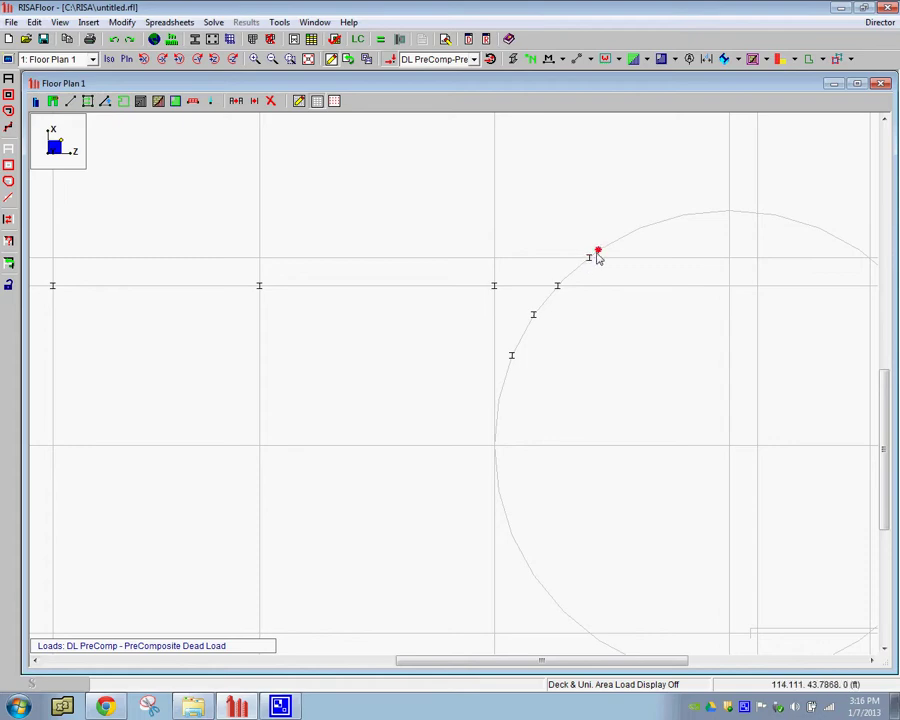
{"action": "left_click", "coordinate": [729, 213]}
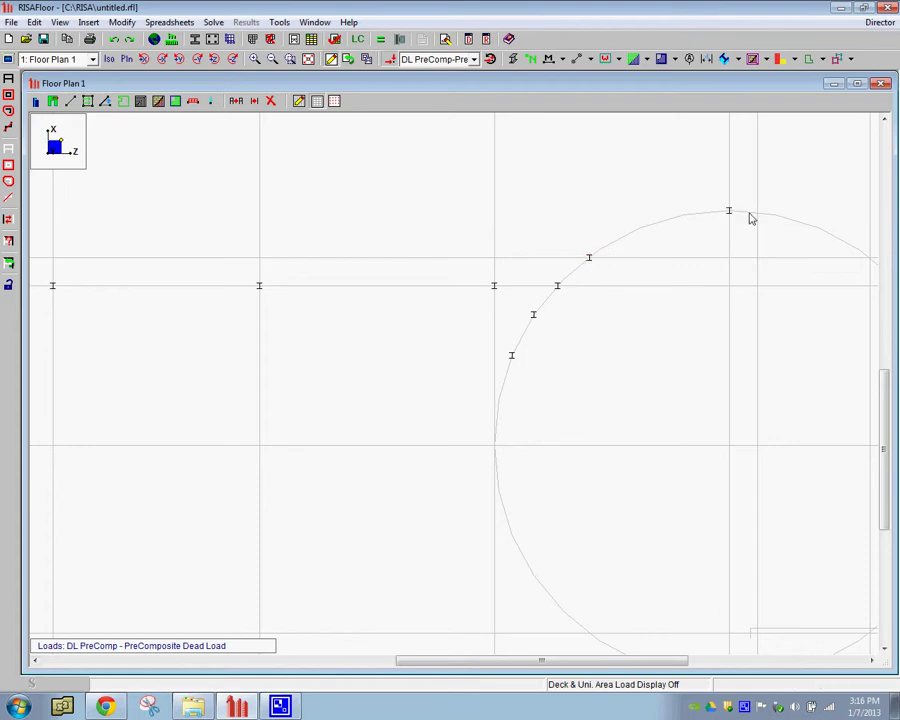
{"action": "left_click", "coordinate": [757, 214]}
{"action": "left_click", "coordinate": [497, 399]}
Add three more columns at grid intersections running leftward along an upper row.
{"action": "scroll", "coordinate": [556, 368], "scroll_direction": "down", "scroll_amount": 2}
{"action": "left_click", "coordinate": [527, 212]}
{"action": "left_click", "coordinate": [395, 212]}
{"action": "left_click", "coordinate": [270, 212]}
{"action": "scroll", "coordinate": [614, 402], "scroll_direction": "down", "scroll_amount": 4}
{"action": "scroll", "coordinate": [594, 388], "scroll_direction": "up", "scroll_amount": 3}
{"action": "scroll", "coordinate": [483, 450], "scroll_direction": "down", "scroll_amount": 1}
{"action": "scroll", "coordinate": [507, 388], "scroll_direction": "down", "scroll_amount": 1}
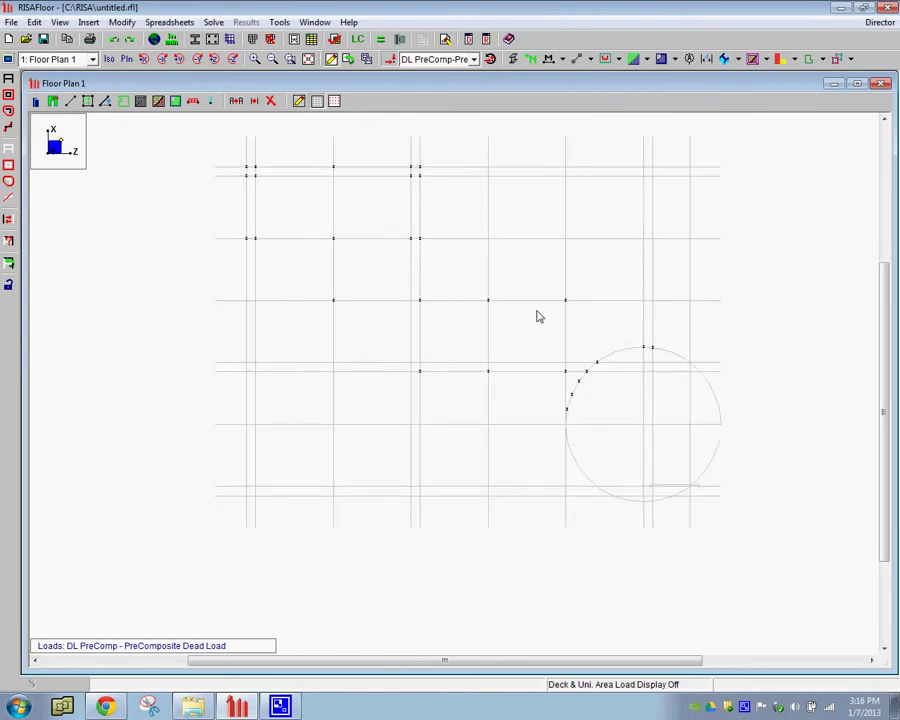
Reopen the DXF Drawing Grids dialog on its Import DXF options.
{"action": "left_click", "coordinate": [298, 102]}
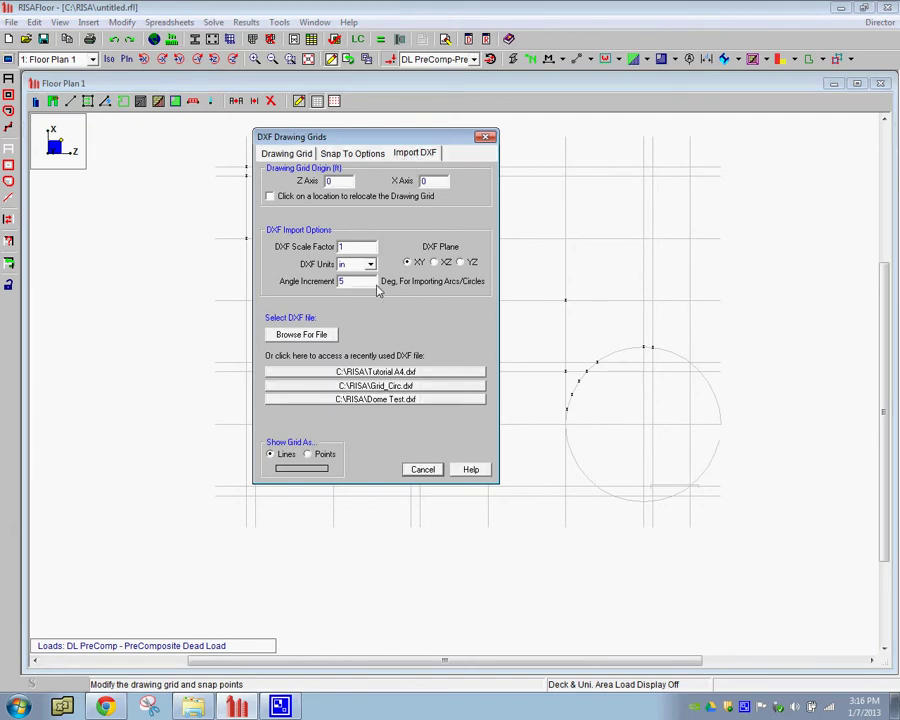